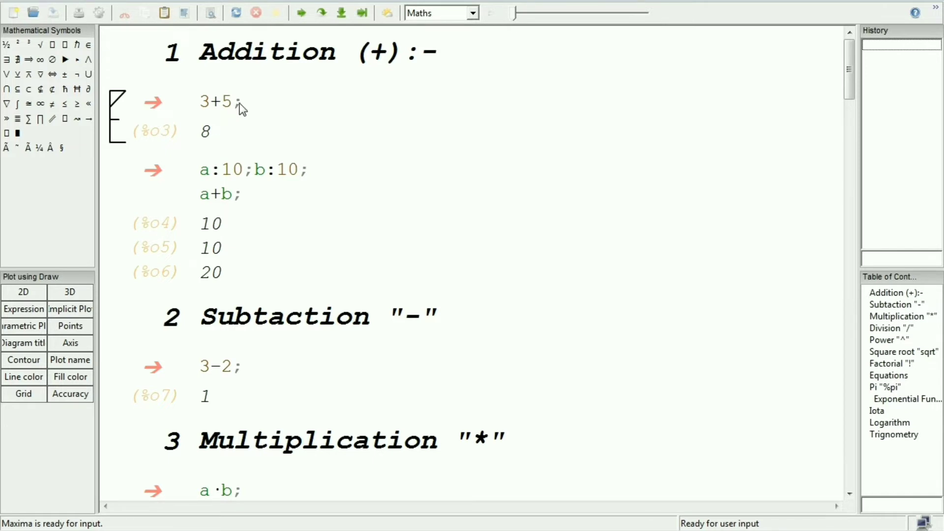
Examine the addition and subtraction examples and the first multiplication entries in the worksheet.
{"action": "left_click", "coordinate": [655, 105]}
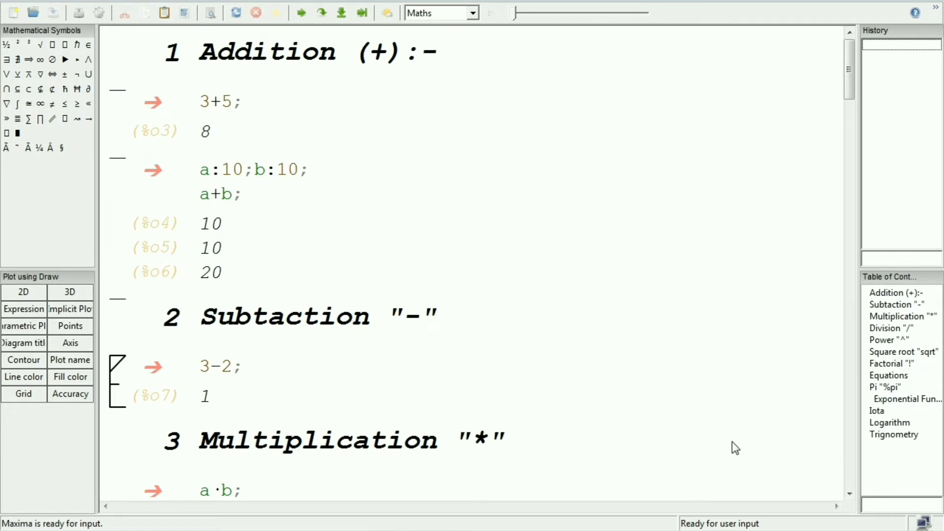
{"action": "left_click", "coordinate": [849, 493]}
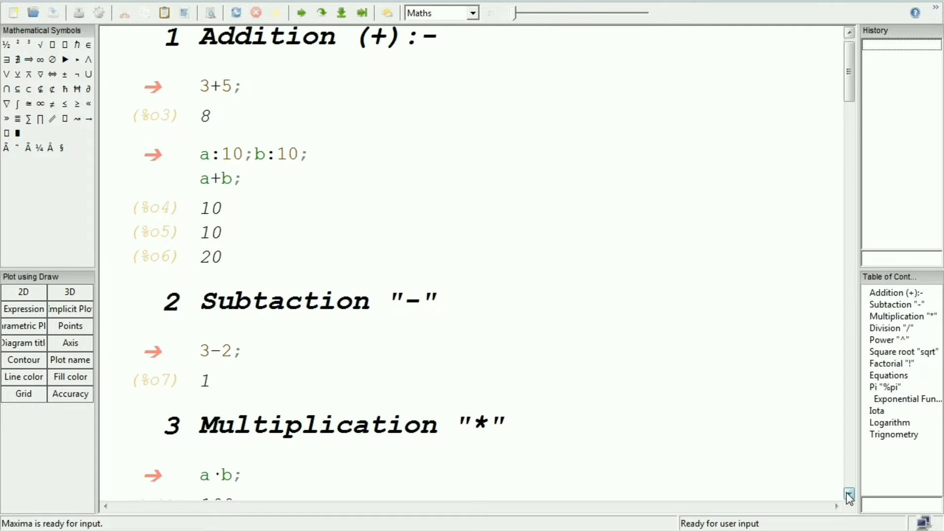
{"action": "left_click", "coordinate": [846, 494]}
{"action": "left_click", "coordinate": [846, 493]}
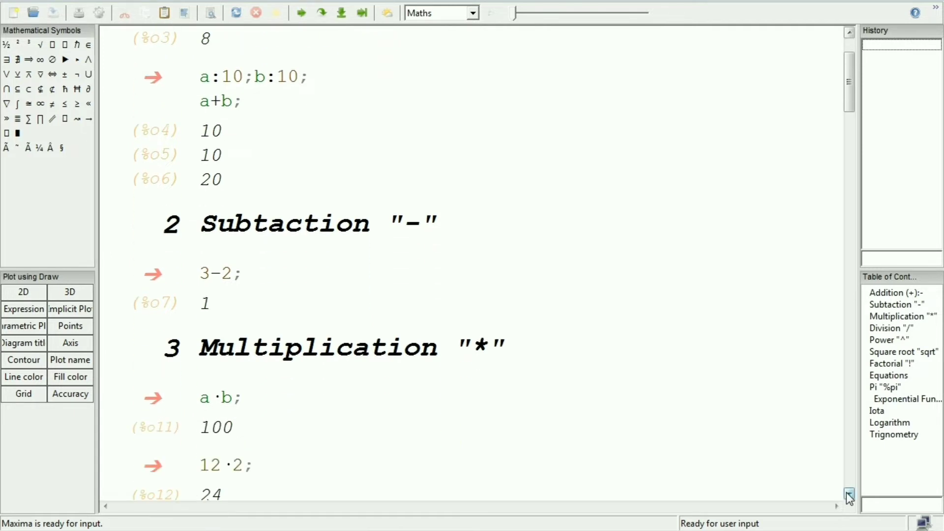
{"action": "left_click", "coordinate": [847, 494]}
{"action": "left_click", "coordinate": [846, 494]}
{"action": "left_click", "coordinate": [847, 493]}
{"action": "left_click", "coordinate": [846, 493]}
{"action": "left_click", "coordinate": [847, 493]}
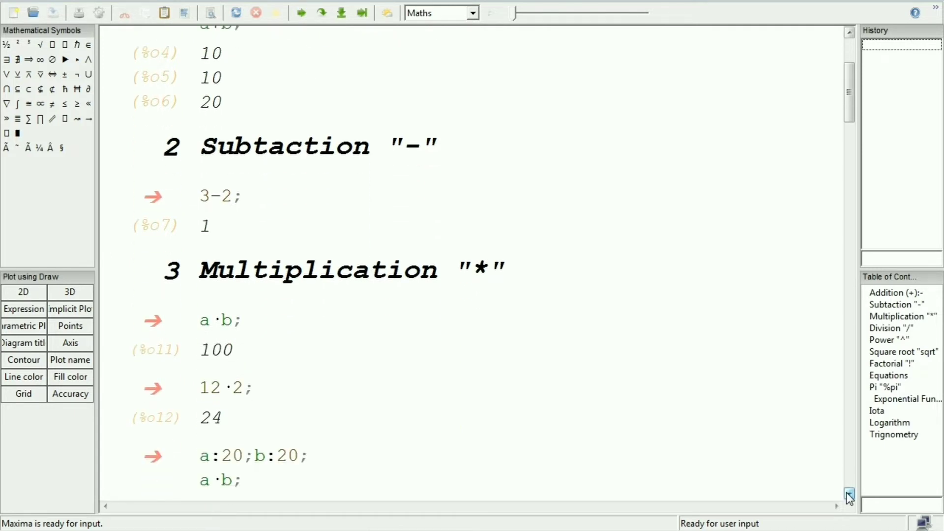
{"action": "left_click", "coordinate": [847, 493]}
{"action": "left_click", "coordinate": [847, 493]}
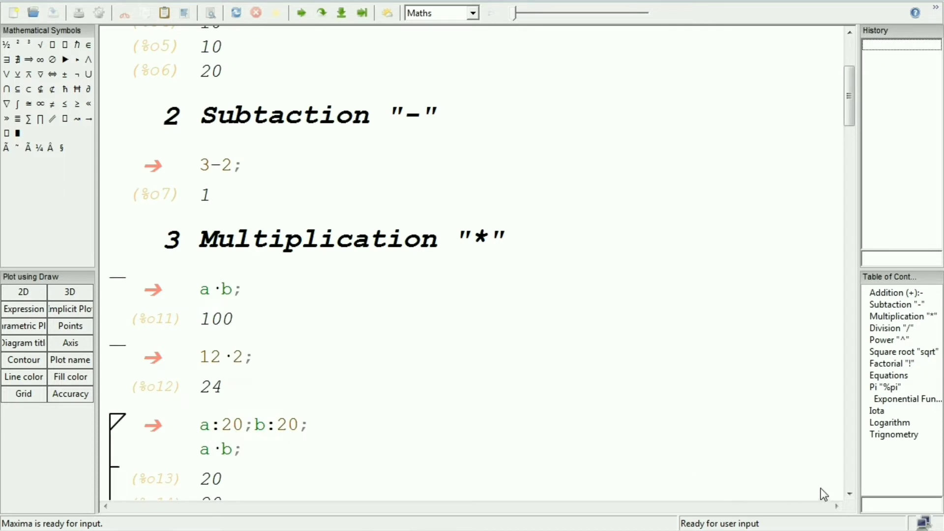
Read through the multiplication example with assigned variables a and b, and the Division section's a/b example.
{"action": "left_click", "coordinate": [849, 494]}
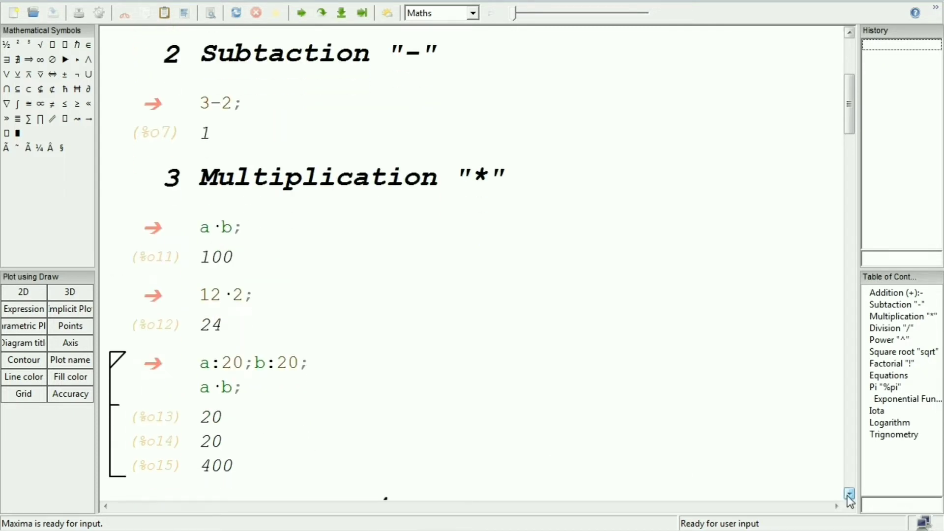
{"action": "left_click", "coordinate": [850, 496]}
{"action": "left_click", "coordinate": [849, 495]}
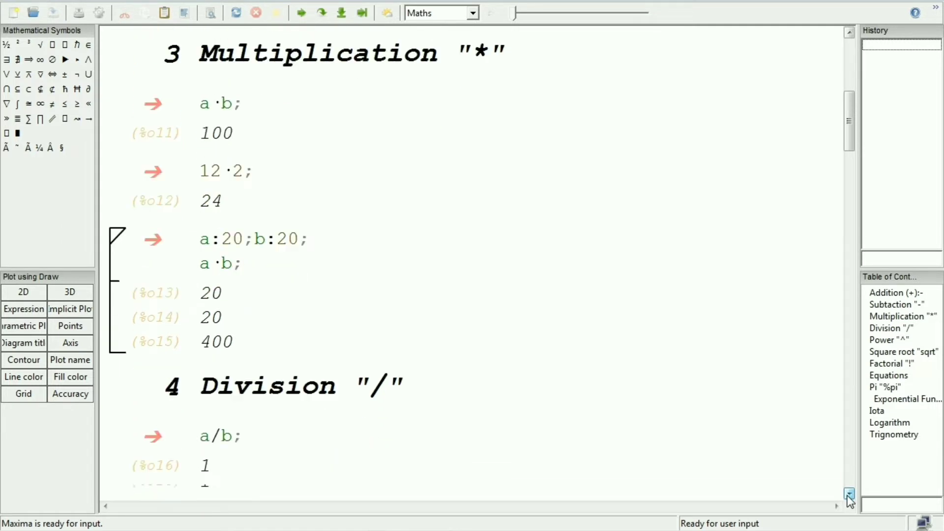
{"action": "left_click", "coordinate": [849, 496]}
{"action": "left_click", "coordinate": [849, 496]}
{"action": "left_click", "coordinate": [849, 494]}
{"action": "left_click", "coordinate": [849, 494]}
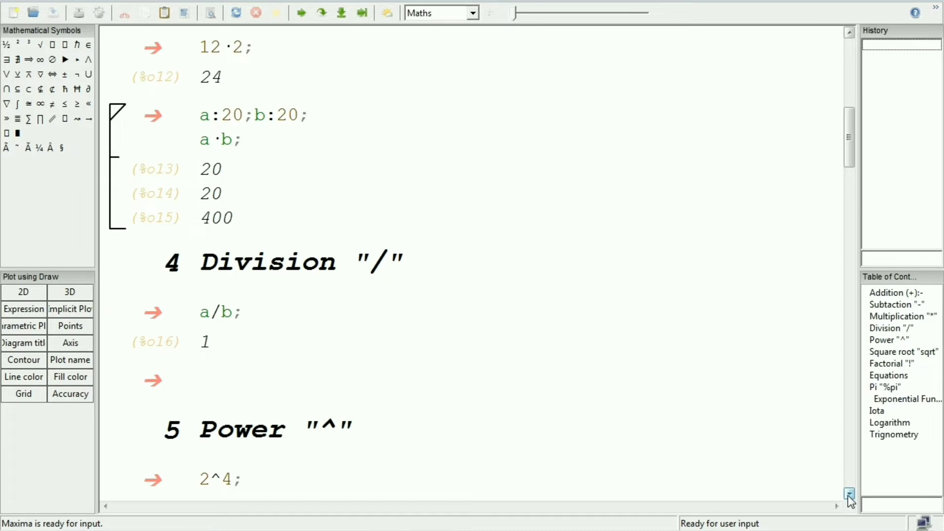
{"action": "left_click", "coordinate": [849, 495]}
{"action": "left_click", "coordinate": [850, 494]}
{"action": "left_click", "coordinate": [849, 494]}
{"action": "left_click", "coordinate": [849, 494]}
{"action": "left_click", "coordinate": [849, 494]}
{"action": "left_click", "coordinate": [849, 494]}
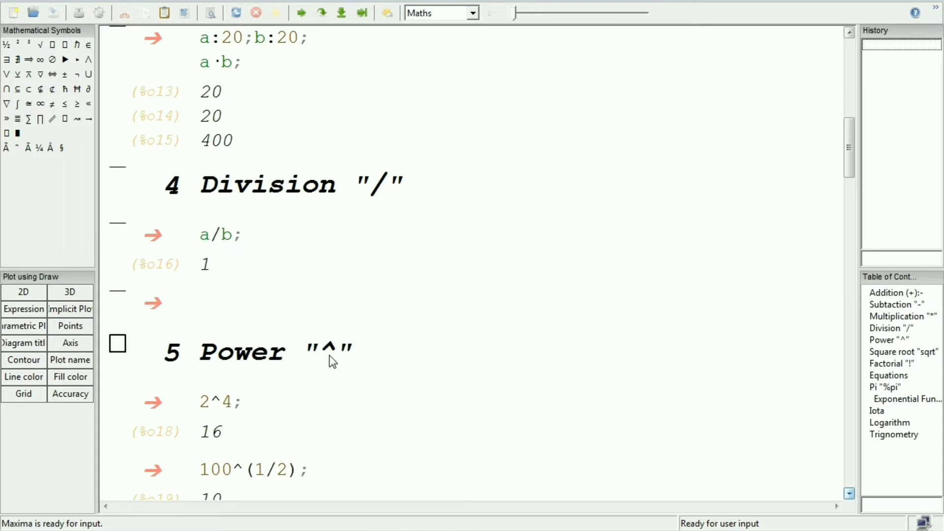
Examine the Power section's examples, an integer exponent and the fractional exponent 1/2.
{"action": "left_click", "coordinate": [849, 494]}
{"action": "left_click", "coordinate": [850, 493]}
{"action": "left_click", "coordinate": [849, 493]}
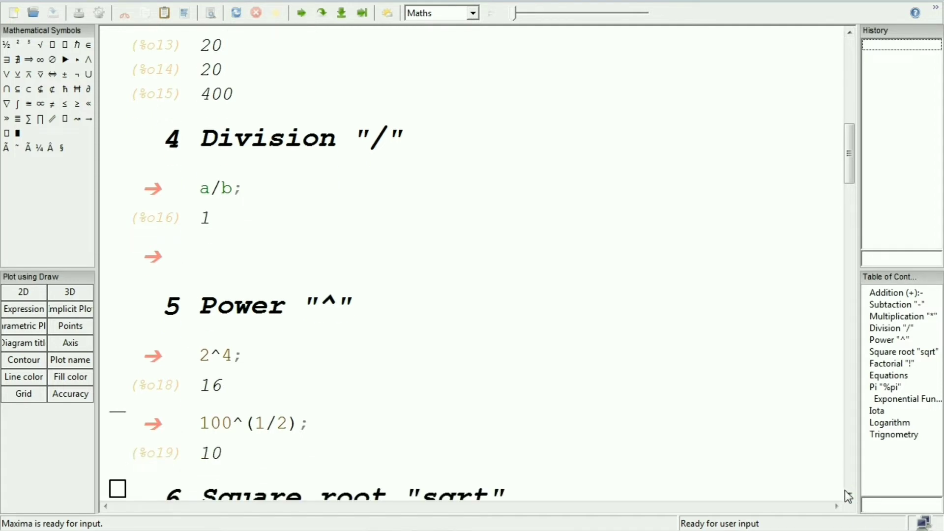
{"action": "left_click", "coordinate": [848, 492]}
{"action": "left_click", "coordinate": [849, 493]}
{"action": "left_click", "coordinate": [848, 493]}
{"action": "left_click", "coordinate": [849, 493]}
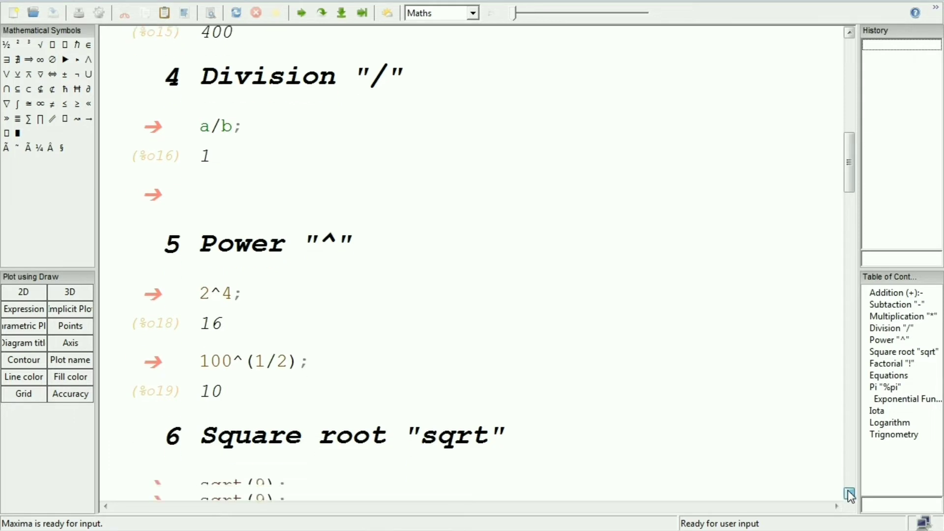
{"action": "left_click", "coordinate": [848, 493]}
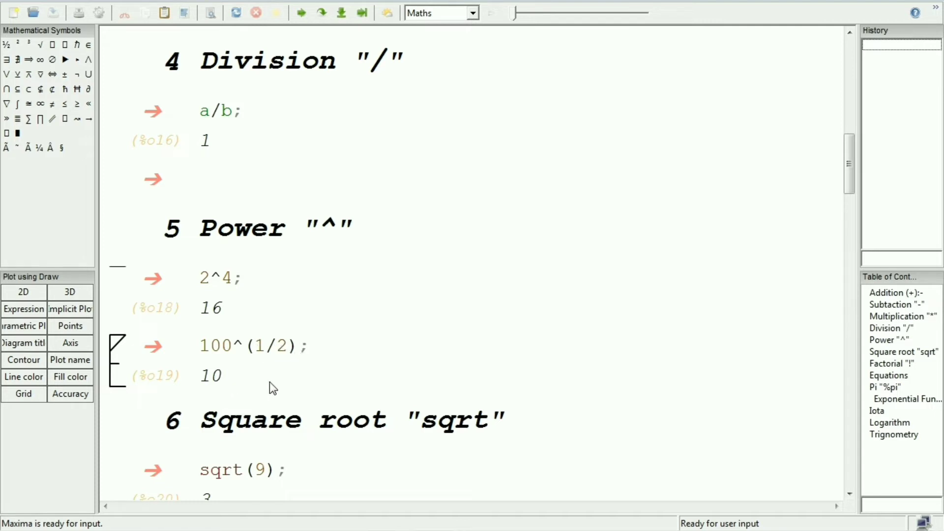
Examine the Square root section's sqrt example and the factorial examples below it.
{"action": "left_click", "coordinate": [849, 493]}
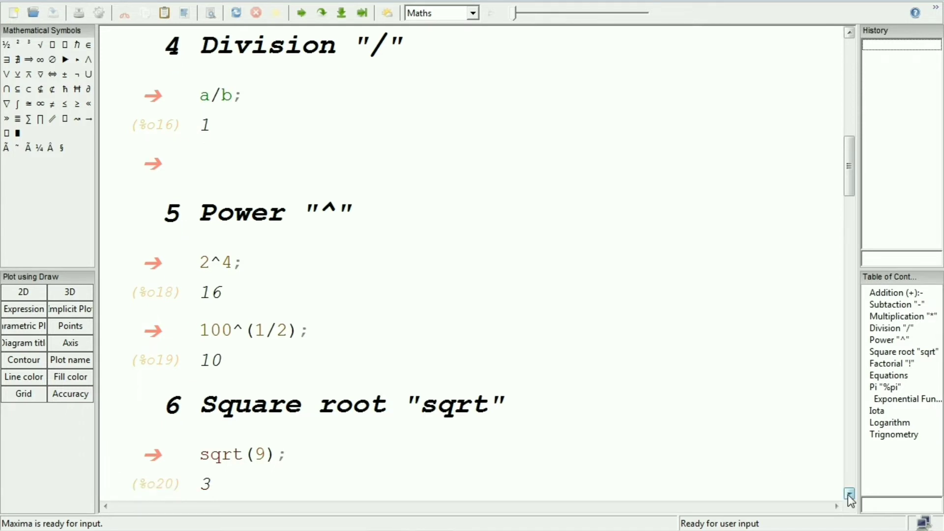
{"action": "left_click", "coordinate": [849, 493]}
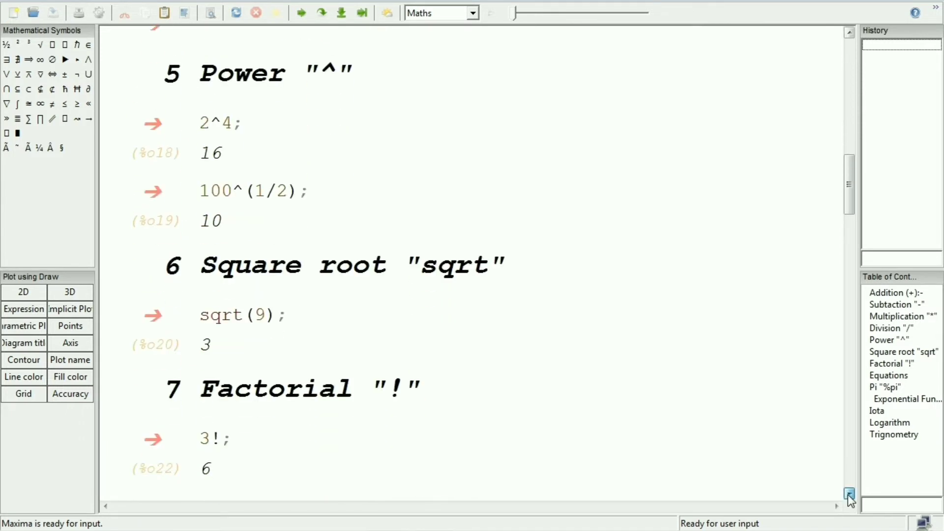
{"action": "left_click", "coordinate": [849, 494]}
{"action": "left_click", "coordinate": [849, 494]}
{"action": "left_click", "coordinate": [849, 493]}
{"action": "left_click", "coordinate": [850, 493]}
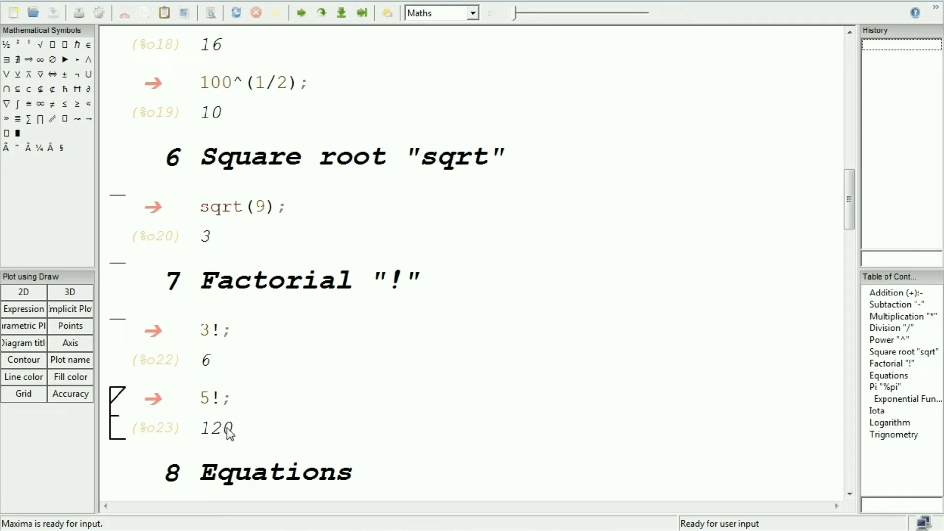
Examine the Equations and Pi sections down to the sin(%pi) cell, and dismiss the Windows color scheme prompt without choosing an option.
{"action": "left_click", "coordinate": [850, 493]}
{"action": "left_click_drag", "start_coordinate": [850, 493], "coordinate": [849, 494]}
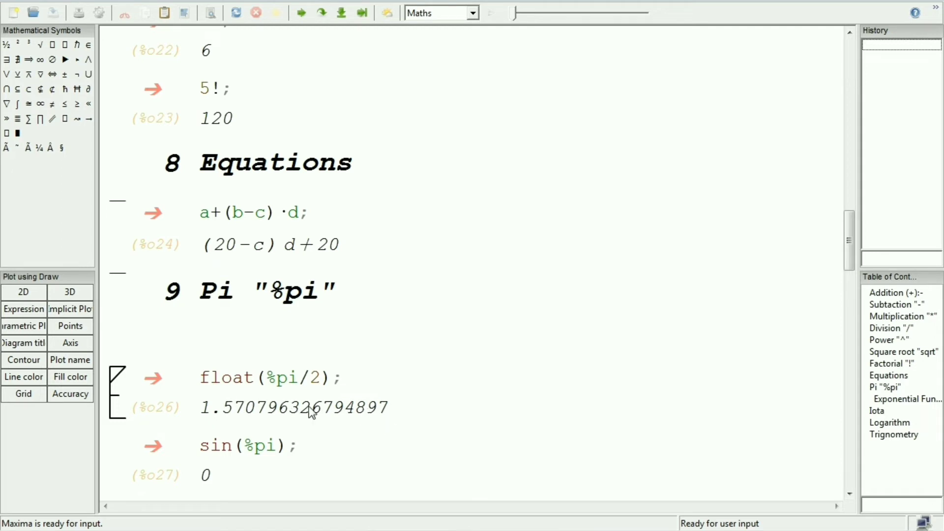
{"action": "left_click", "coordinate": [243, 447]}
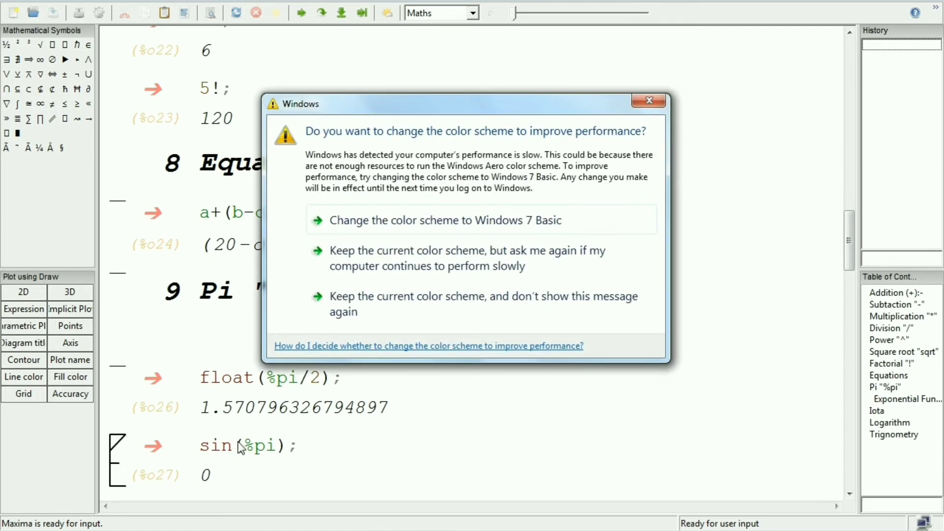
{"action": "left_click", "coordinate": [649, 102]}
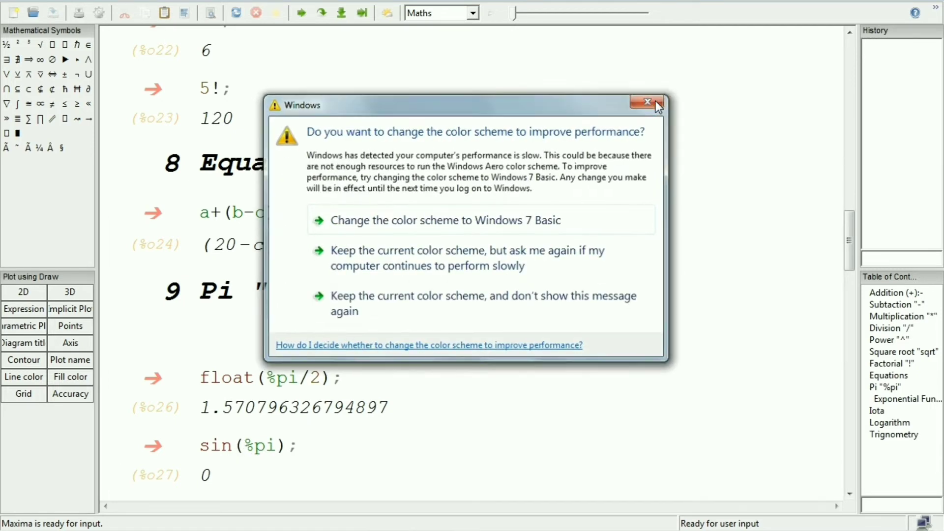
Read the Exponential Function subsection, covering the %e, float(%e) and exp(1) examples.
{"action": "left_click", "coordinate": [849, 493]}
{"action": "left_click", "coordinate": [854, 493]}
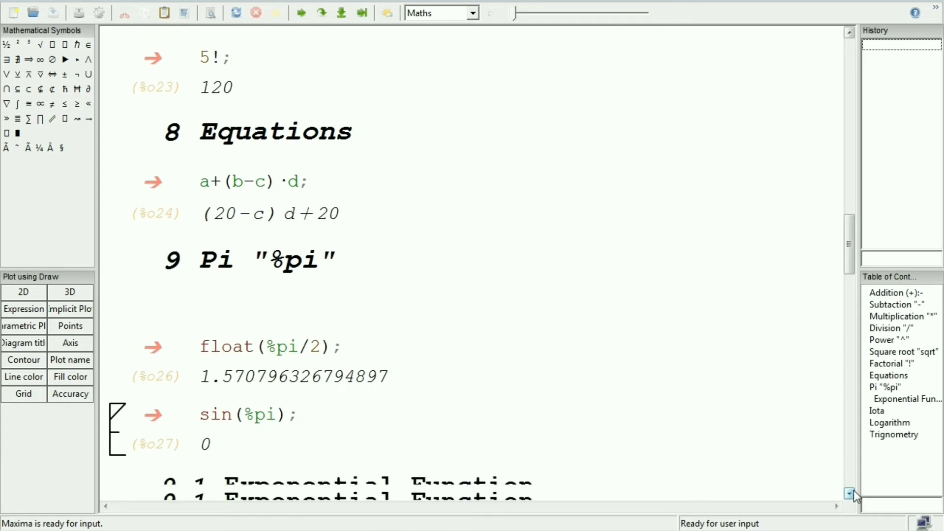
{"action": "left_click", "coordinate": [854, 493]}
{"action": "left_click", "coordinate": [854, 493]}
{"action": "left_click", "coordinate": [854, 493]}
{"action": "left_click", "coordinate": [854, 493]}
{"action": "left_click", "coordinate": [854, 493]}
{"action": "left_click", "coordinate": [854, 493]}
{"action": "left_click", "coordinate": [854, 493]}
{"action": "left_click", "coordinate": [854, 493]}
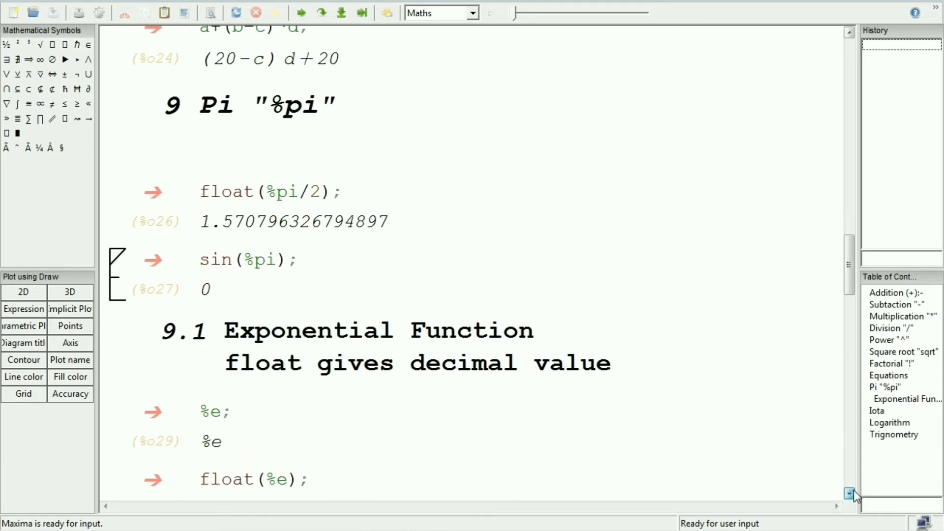
{"action": "left_click", "coordinate": [854, 493]}
{"action": "left_click", "coordinate": [854, 493]}
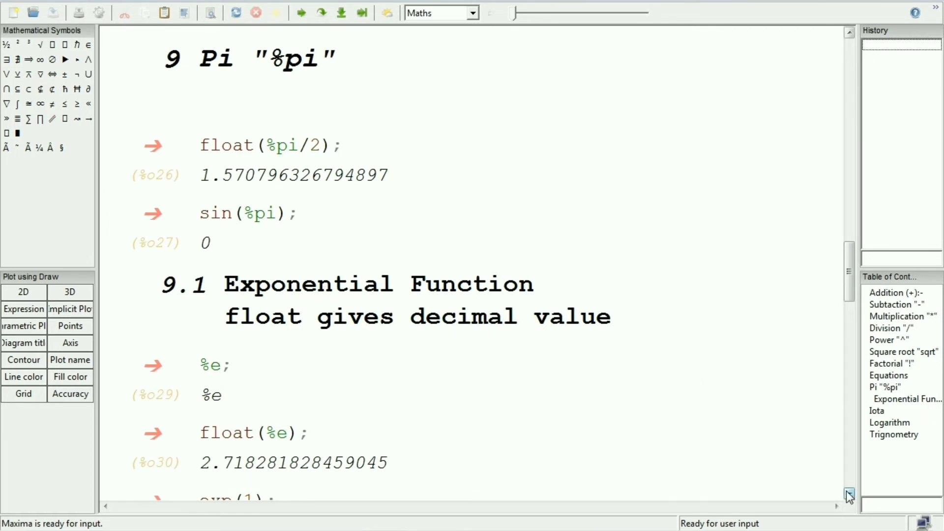
{"action": "left_click_drag", "start_coordinate": [849, 494], "coordinate": [849, 494]}
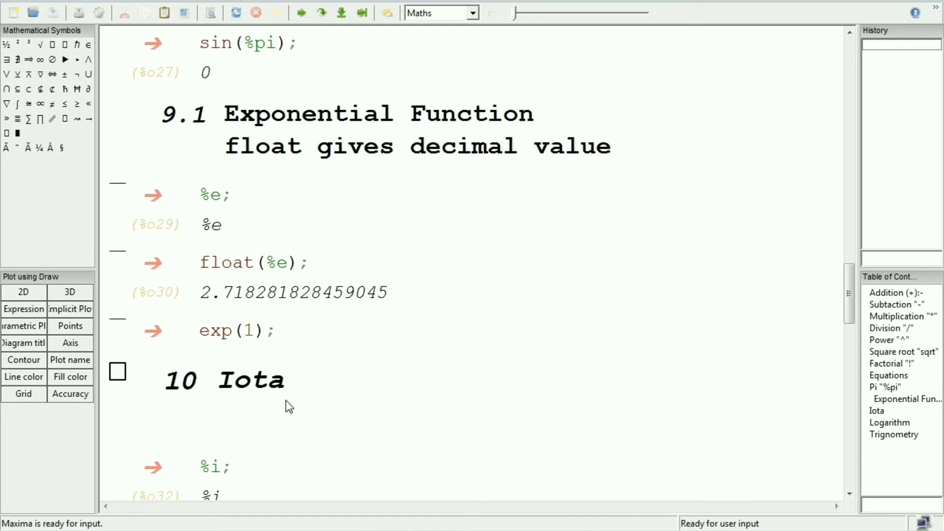
Examine the Iota examples with %i and %i^2, and the Logarithm section's log(1) example.
{"action": "left_click", "coordinate": [854, 497]}
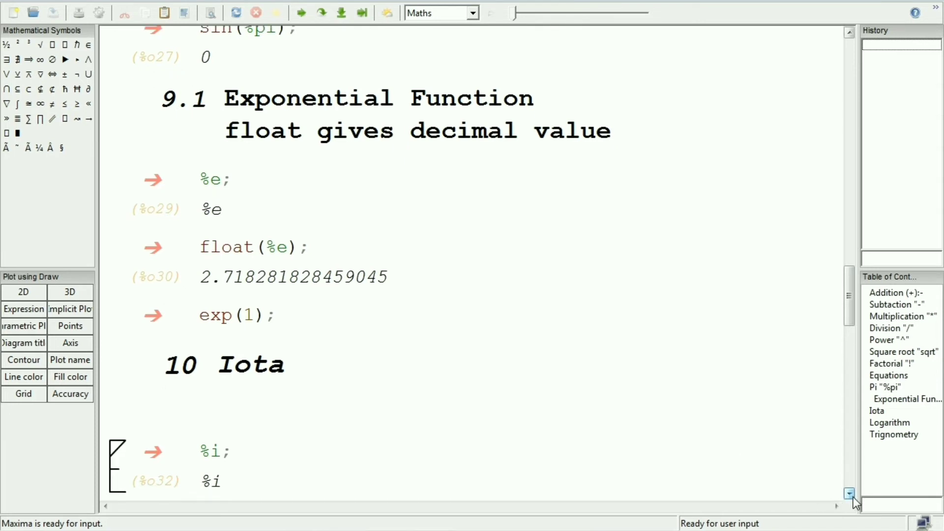
{"action": "left_click", "coordinate": [854, 497]}
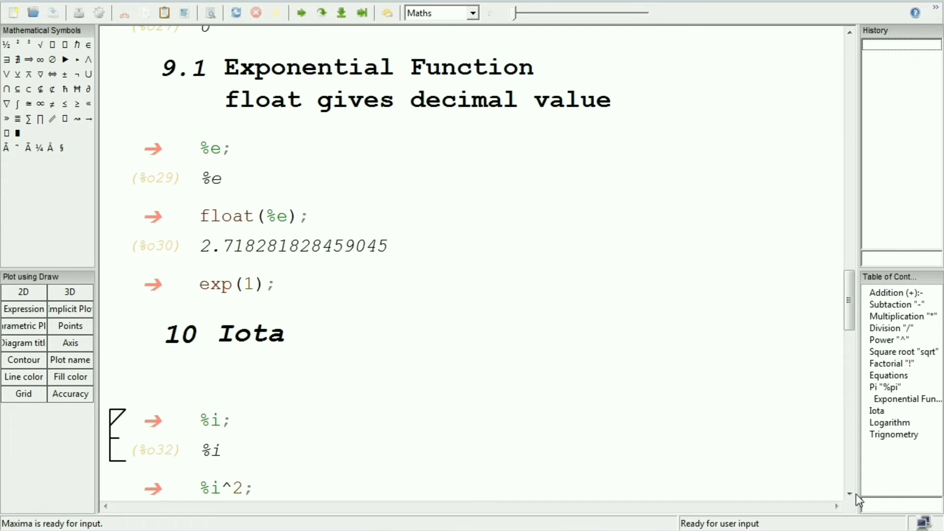
{"action": "left_click", "coordinate": [854, 495]}
{"action": "left_click", "coordinate": [853, 495]}
{"action": "left_click", "coordinate": [853, 495]}
{"action": "left_click", "coordinate": [853, 495]}
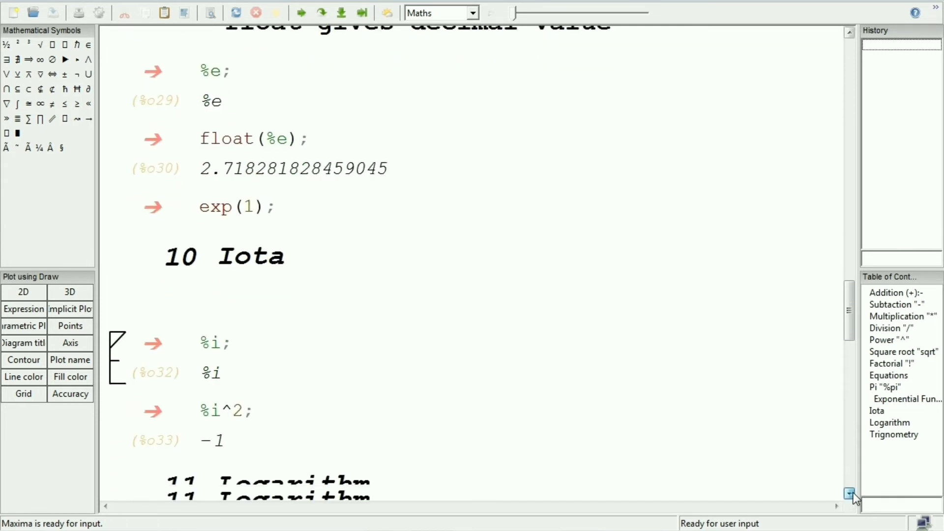
{"action": "left_click", "coordinate": [853, 495]}
{"action": "left_click", "coordinate": [853, 495]}
{"action": "left_click", "coordinate": [853, 495]}
{"action": "left_click", "coordinate": [853, 495]}
{"action": "left_click", "coordinate": [854, 495]}
{"action": "left_click", "coordinate": [854, 494]}
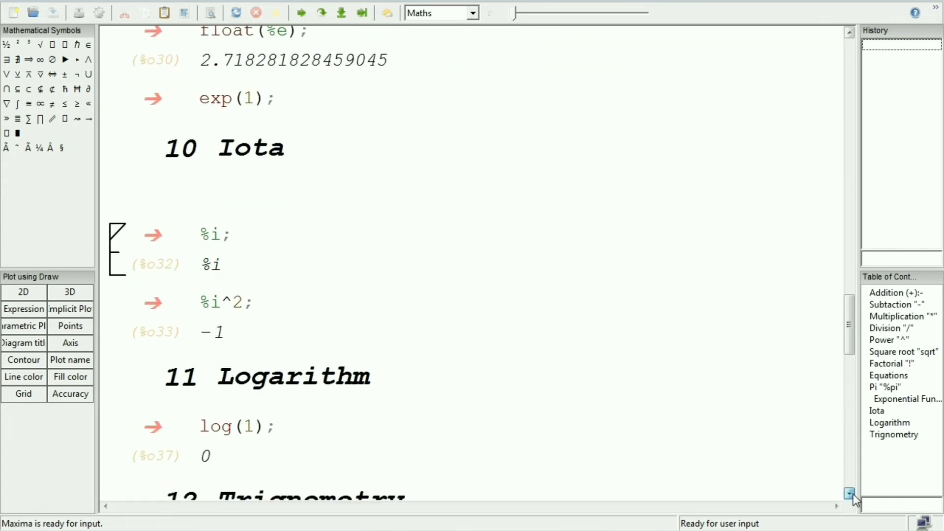
{"action": "left_click", "coordinate": [854, 495]}
{"action": "left_click", "coordinate": [854, 495]}
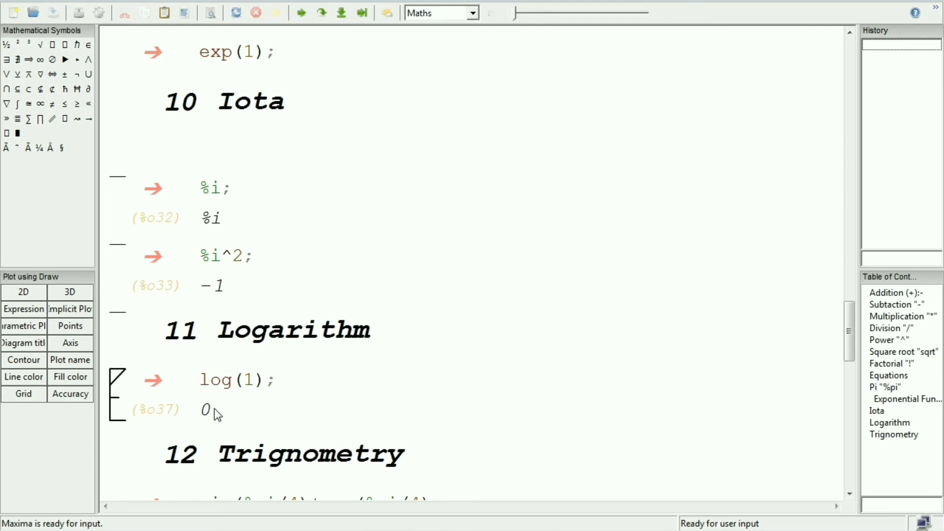
{"action": "left_click", "coordinate": [851, 485]}
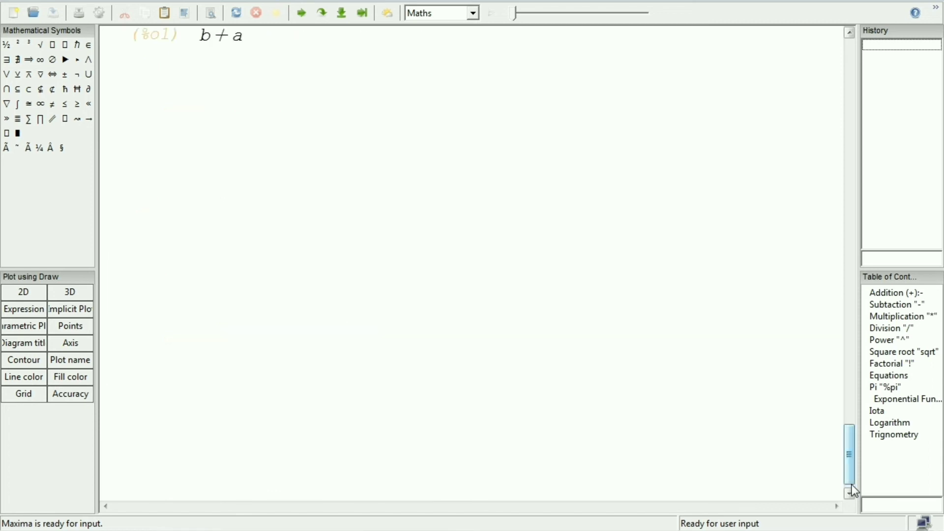
{"action": "left_click", "coordinate": [849, 139]}
{"action": "left_click", "coordinate": [849, 138]}
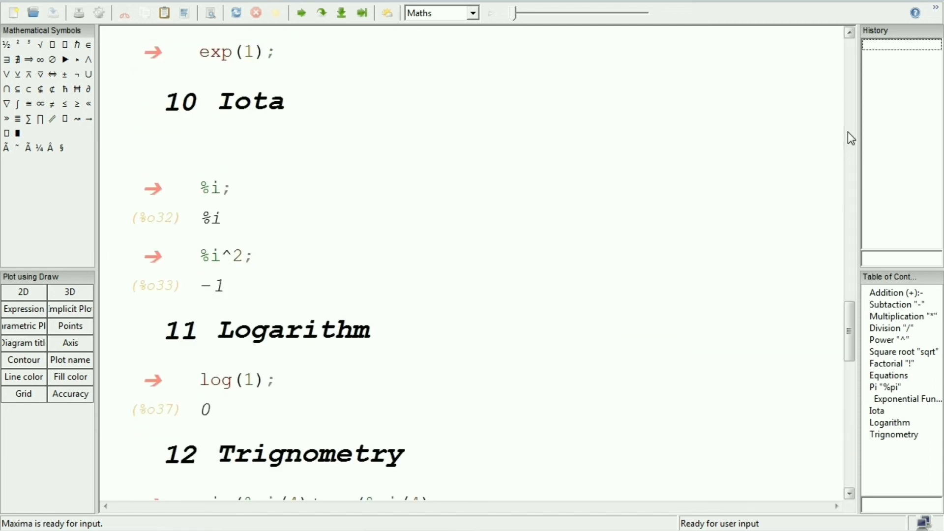
{"action": "left_click", "coordinate": [847, 132]}
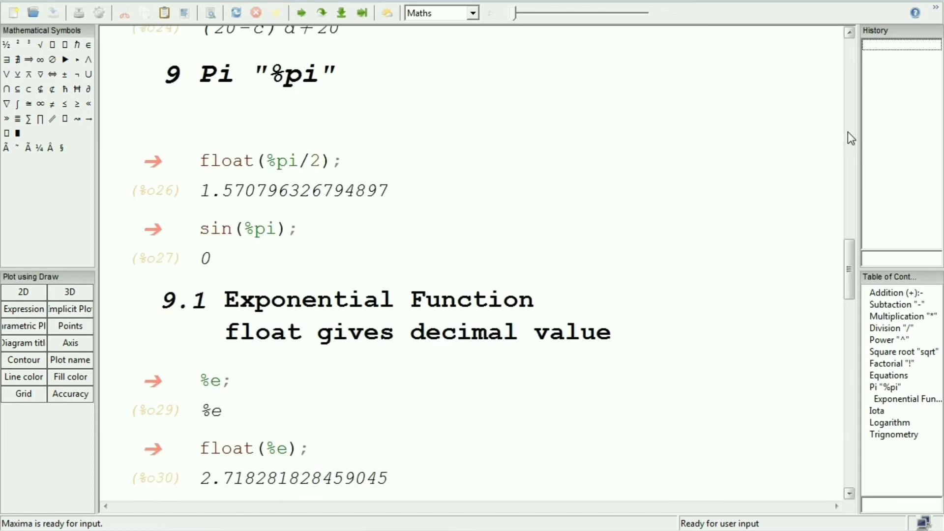
{"action": "left_click", "coordinate": [849, 474]}
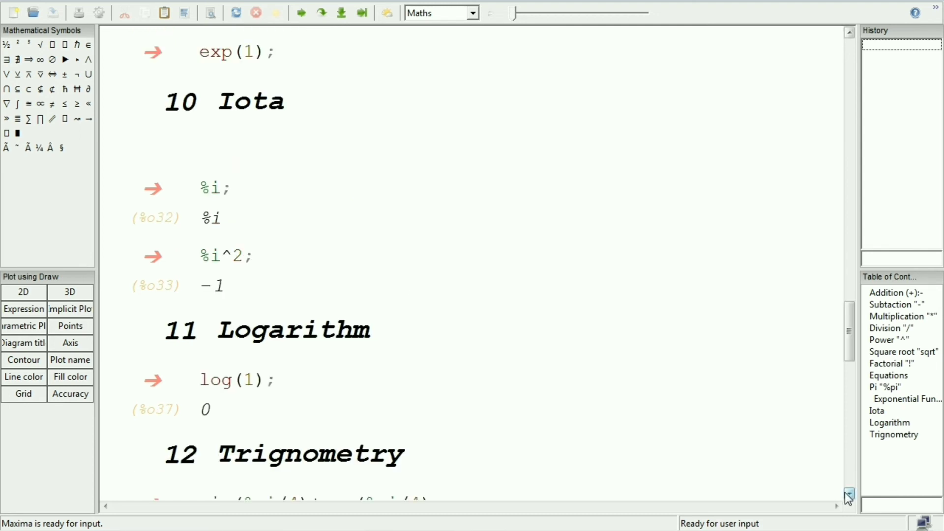
Examine the trigonometry section's sine and cosine sum, tangent and inverse sine examples.
{"action": "left_click", "coordinate": [851, 498]}
{"action": "left_click", "coordinate": [851, 498]}
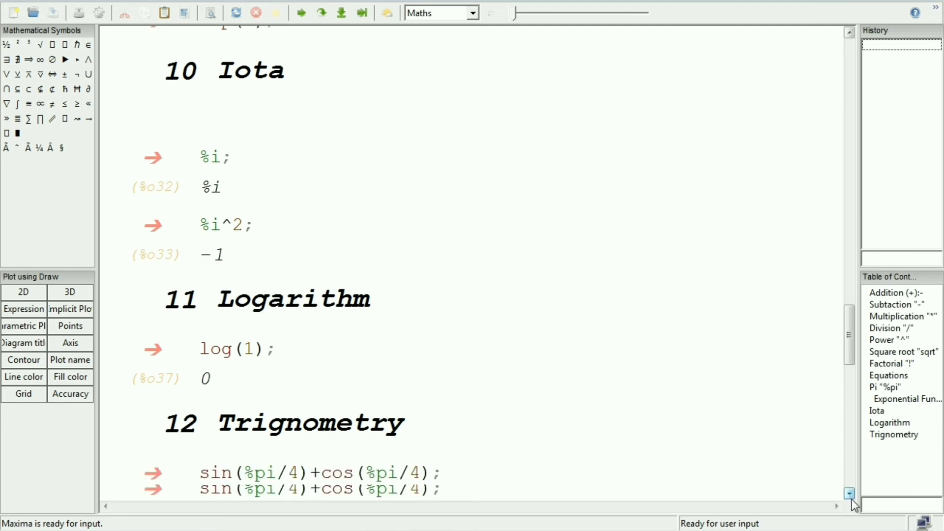
{"action": "left_click", "coordinate": [851, 498]}
{"action": "left_click", "coordinate": [851, 497]}
{"action": "left_click", "coordinate": [852, 498]}
{"action": "left_click", "coordinate": [851, 497]}
{"action": "left_click", "coordinate": [851, 498]}
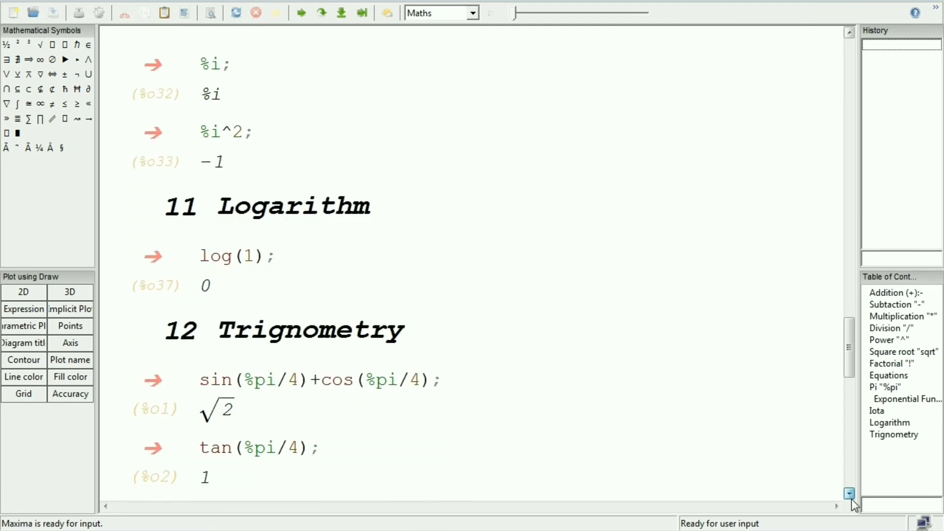
{"action": "left_click", "coordinate": [851, 497]}
{"action": "left_click", "coordinate": [851, 497]}
{"action": "left_click", "coordinate": [851, 497]}
{"action": "left_click", "coordinate": [851, 497]}
{"action": "left_click", "coordinate": [854, 498]}
{"action": "left_click", "coordinate": [854, 499]}
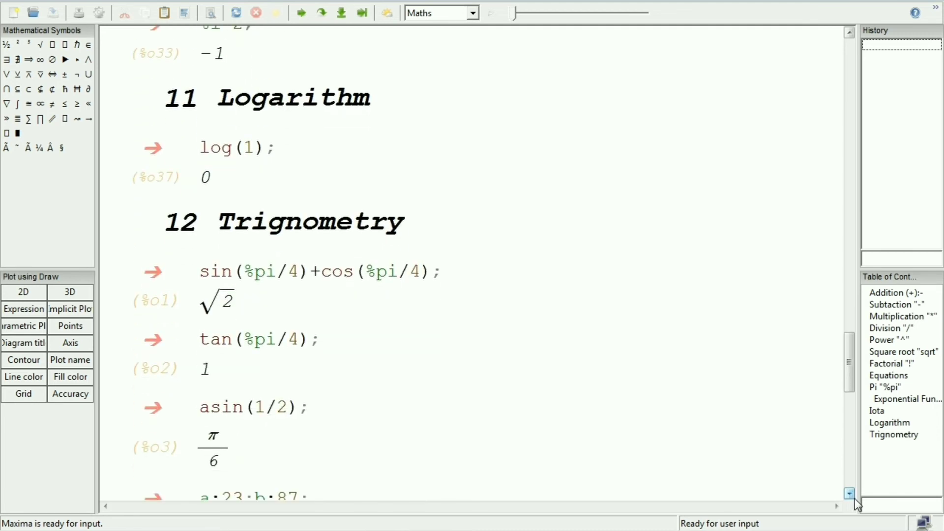
{"action": "left_click", "coordinate": [854, 499]}
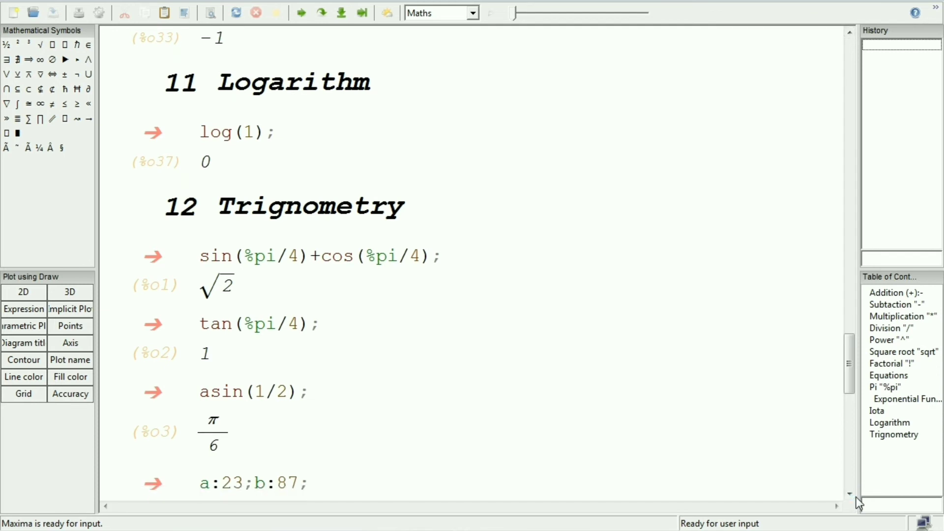
Examine the a:23;b:87 assignment cell that follows the asin(1/2) example.
{"action": "left_click", "coordinate": [849, 494]}
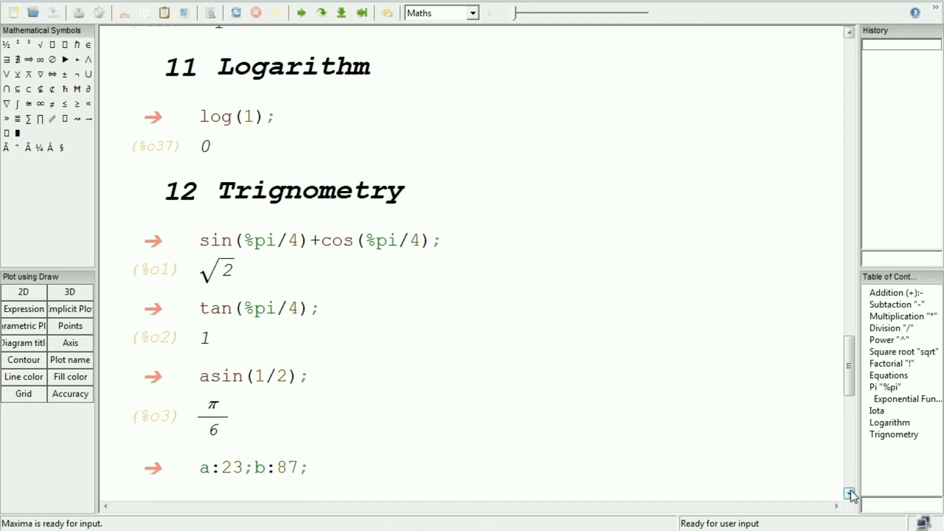
{"action": "left_click", "coordinate": [850, 494]}
{"action": "left_click", "coordinate": [850, 493]}
{"action": "left_click", "coordinate": [849, 494]}
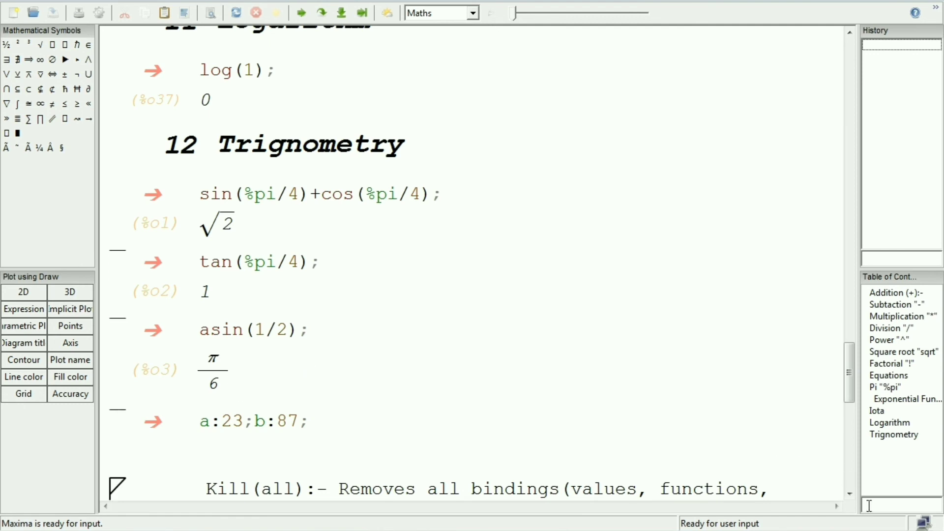
Read the Kill(all) note on removing all bindings, and examine the kill(all) and a+b cells below it.
{"action": "left_click", "coordinate": [850, 493]}
{"action": "left_click", "coordinate": [849, 493]}
{"action": "left_click", "coordinate": [849, 493]}
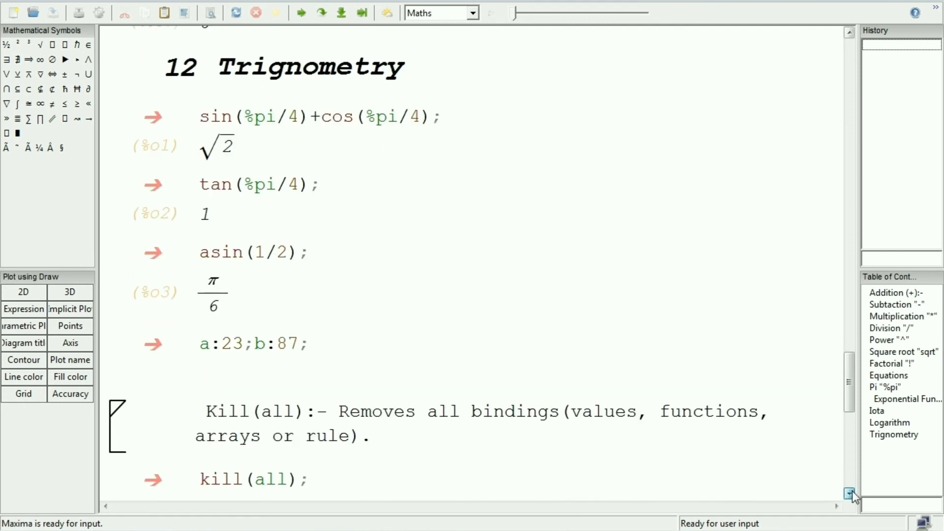
{"action": "left_click", "coordinate": [850, 493]}
{"action": "left_click", "coordinate": [850, 493]}
{"action": "left_click", "coordinate": [850, 493]}
{"action": "left_click", "coordinate": [850, 493]}
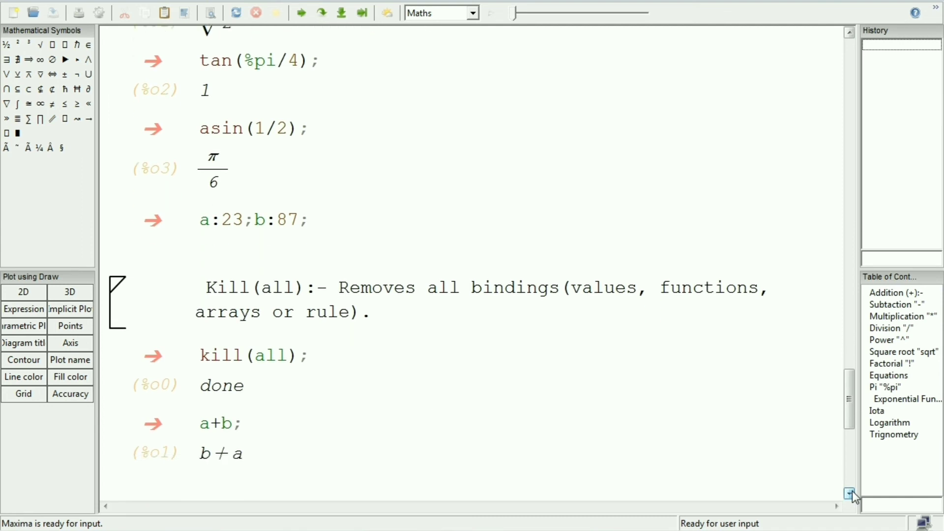
{"action": "left_click", "coordinate": [849, 493]}
{"action": "left_click", "coordinate": [850, 494]}
{"action": "left_click", "coordinate": [850, 494]}
{"action": "left_click", "coordinate": [850, 493]}
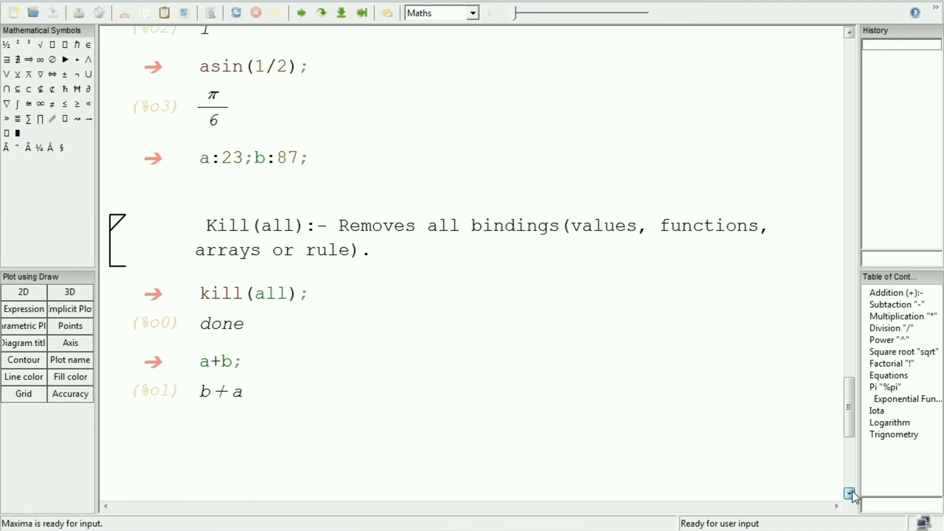
{"action": "left_click", "coordinate": [849, 494]}
{"action": "left_click", "coordinate": [850, 492]}
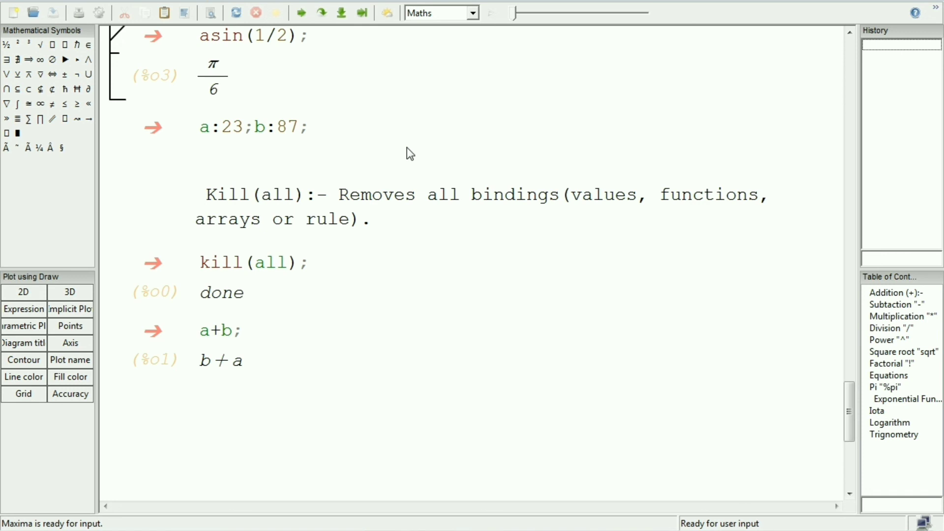
Review the trigonometry examples again, check the worksheet's end, and return to the kill(all) and a+b cells.
{"action": "scroll", "coordinate": [472, 205], "scroll_direction": "up", "scroll_amount": 5}
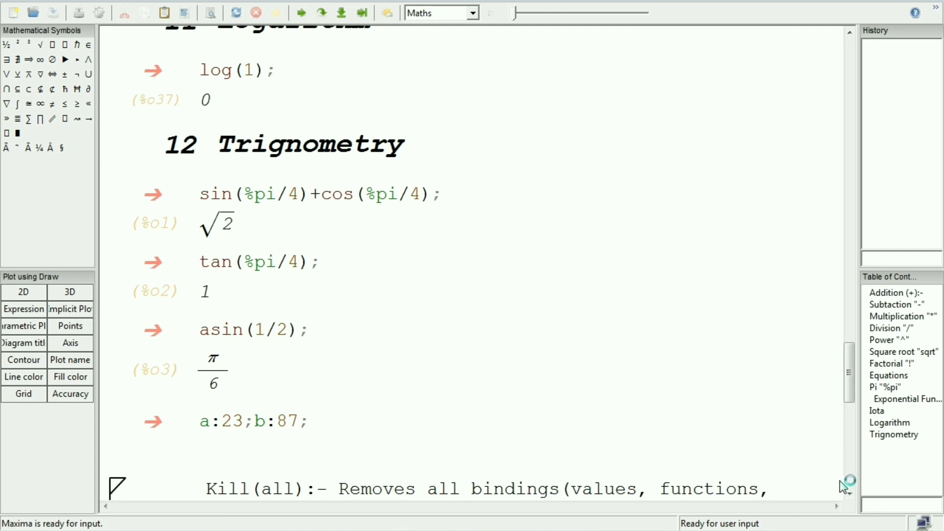
{"action": "left_click", "coordinate": [851, 492]}
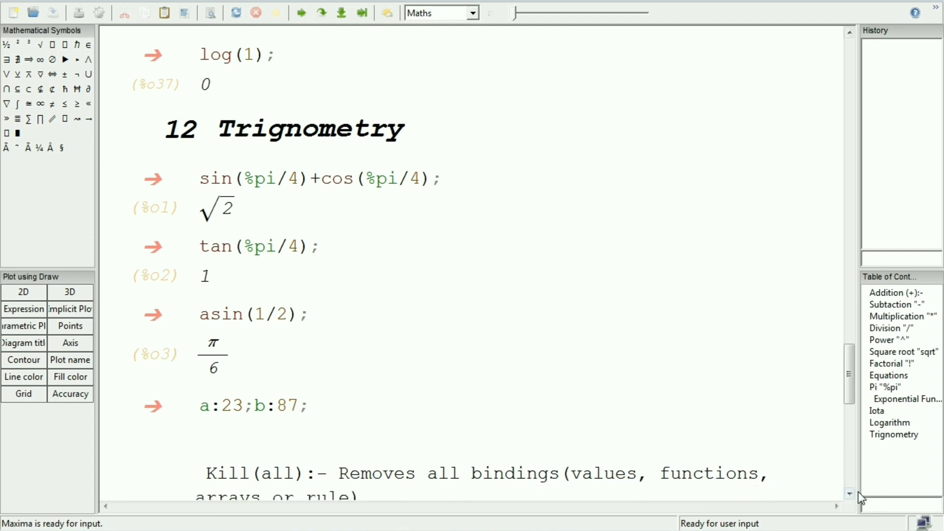
{"action": "left_click", "coordinate": [850, 494]}
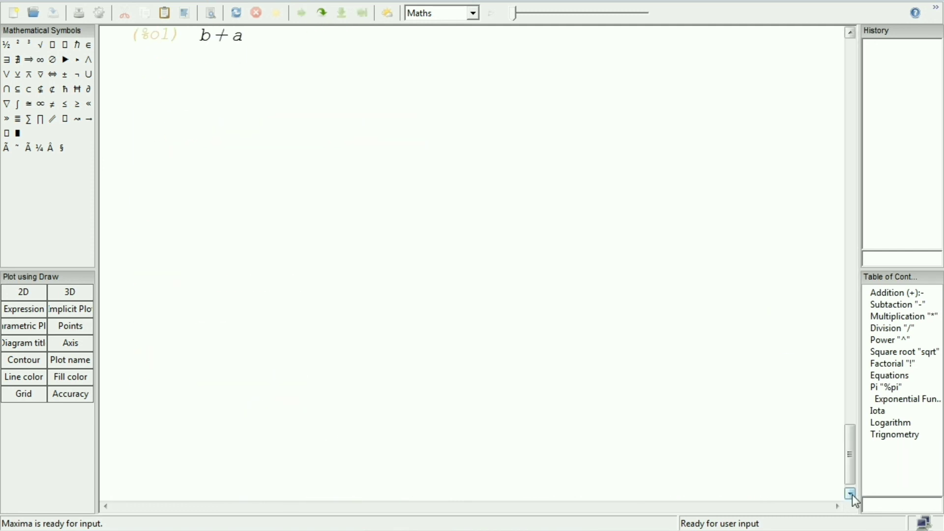
{"action": "left_click", "coordinate": [851, 394]}
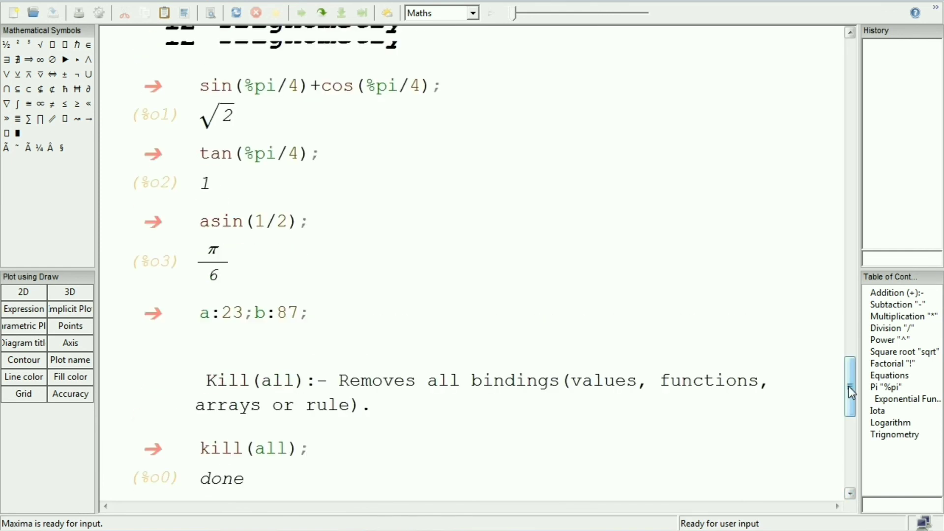
{"action": "scroll", "coordinate": [851, 391], "scroll_direction": "down", "scroll_amount": 5}
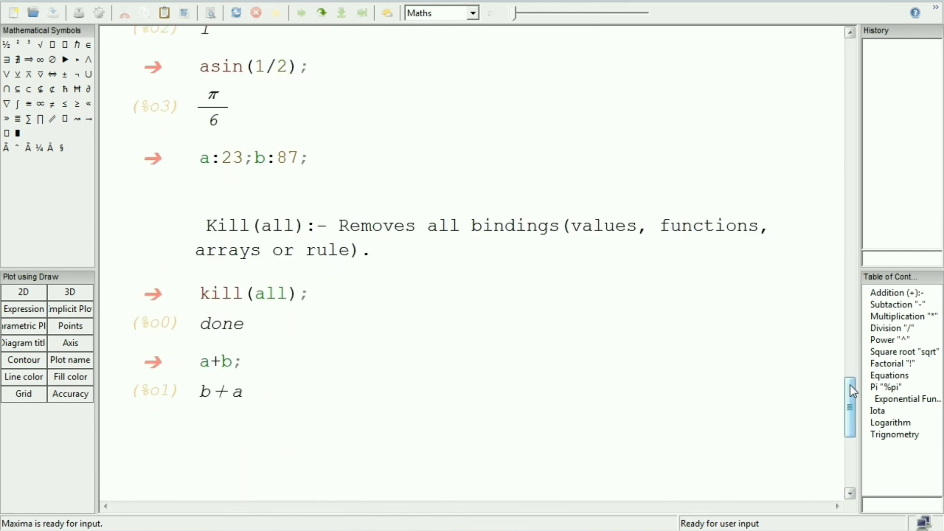